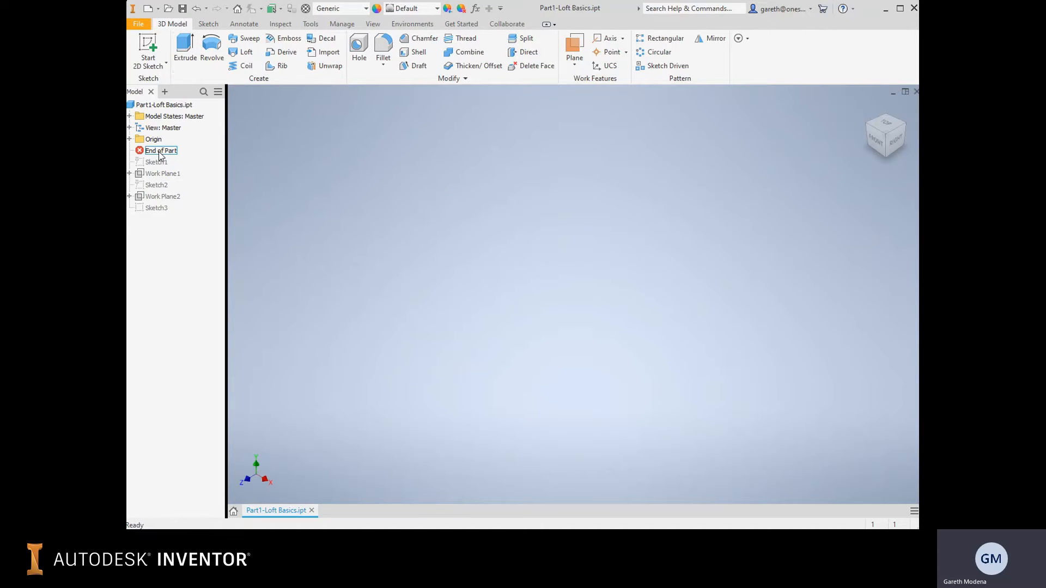
# Step: Move the End of Part marker below Sketch1 to bring the base profile into the model
pyautogui.moveTo(157, 165); pyautogui.dragTo(157, 165)
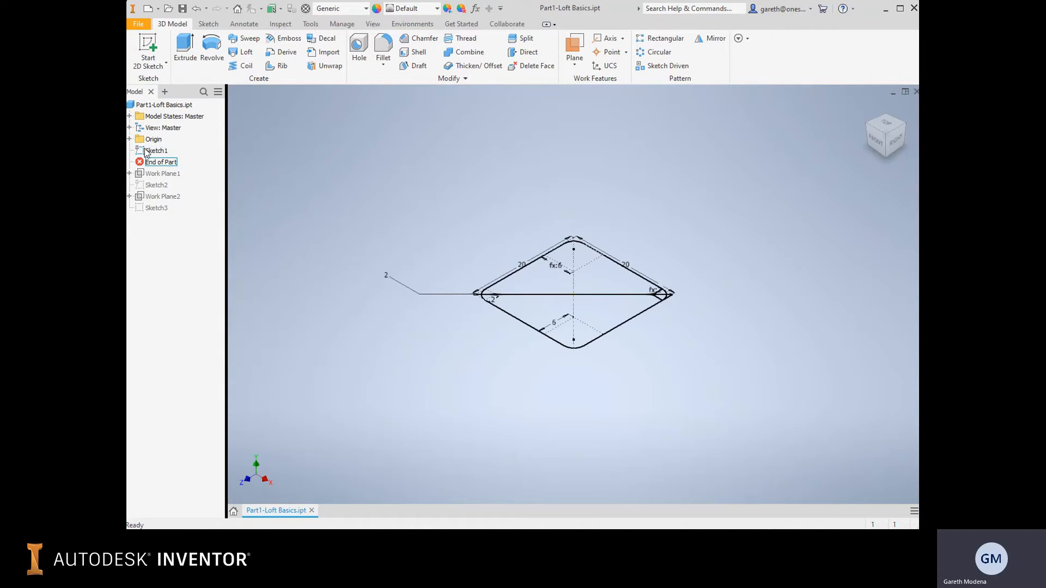
pyautogui.scroll(5, 593, 267)
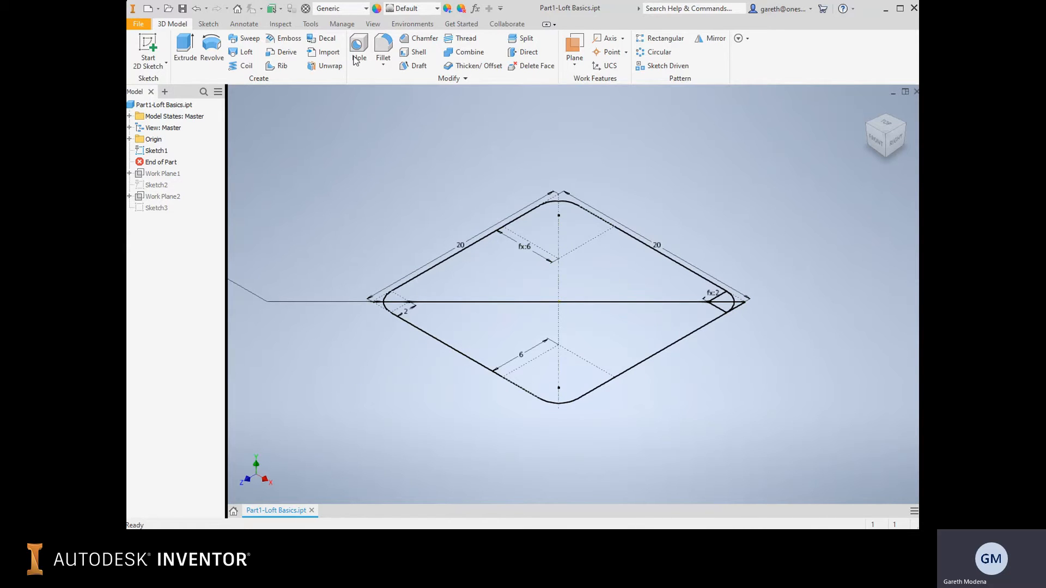
pyautogui.click(155, 151)
pyautogui.click(302, 167)
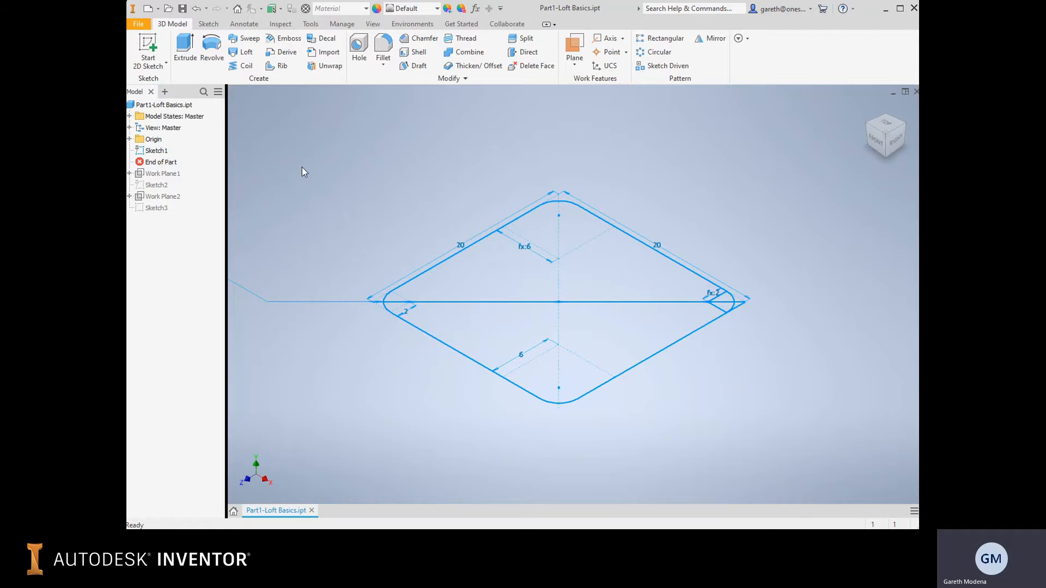
# Step: Move the End of Part marker past Work Plane1 and Sketch2 to restore the offset plane and second profile
pyautogui.moveTo(162, 162); pyautogui.dragTo(159, 179)
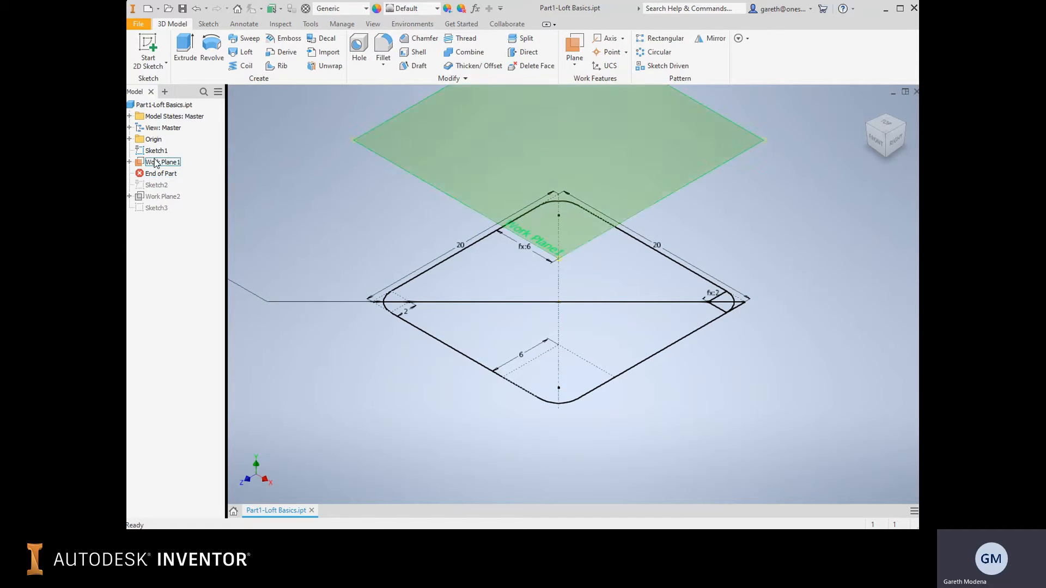
pyautogui.moveTo(332, 150); pyautogui.dragTo(350, 166, button='middle')
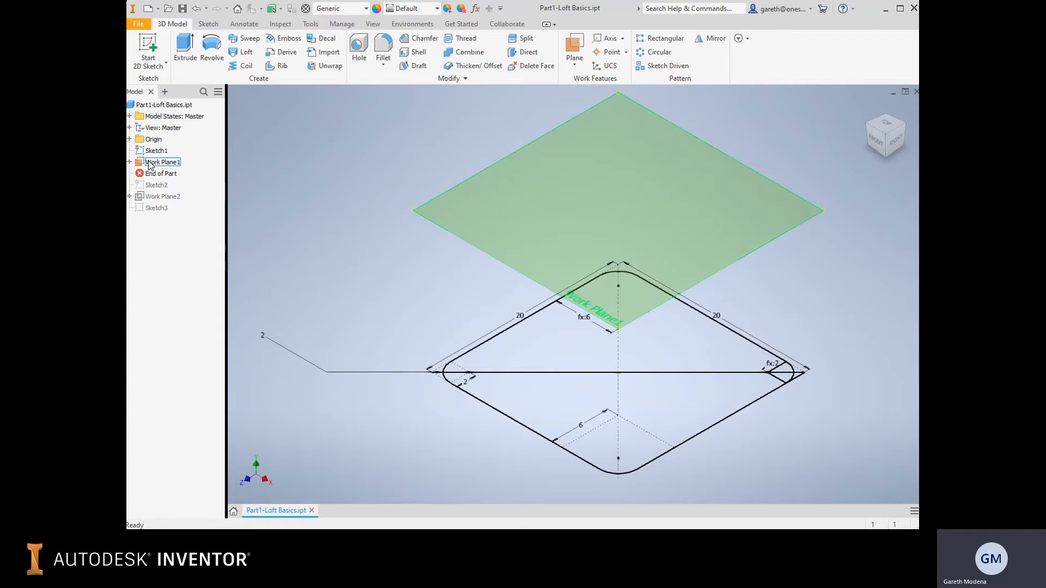
pyautogui.moveTo(161, 173); pyautogui.dragTo(161, 185)
pyautogui.moveTo(414, 158)
pyautogui.mouseDown(button='middle')
pyautogui.moveTo(387, 158)
pyautogui.moveTo(392, 168)
pyautogui.moveTo(877, 134)
pyautogui.mouseUp(button='middle')
pyautogui.click(878, 134)
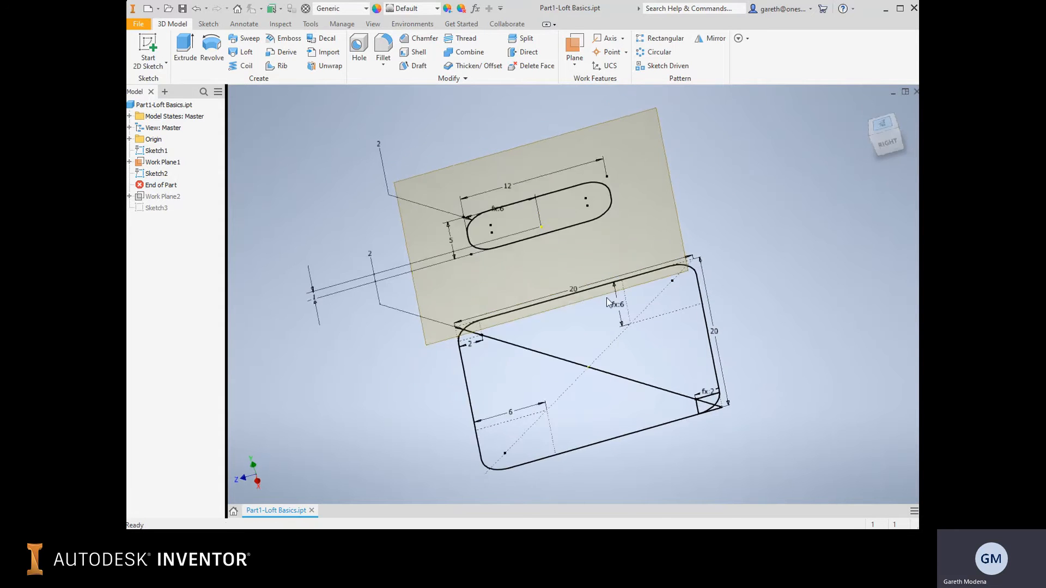
# Step: Edit Sketch1 and convert the solid diagonal line across the square into construction geometry
pyautogui.scroll(-5, 478, 369)
pyautogui.press('Home')
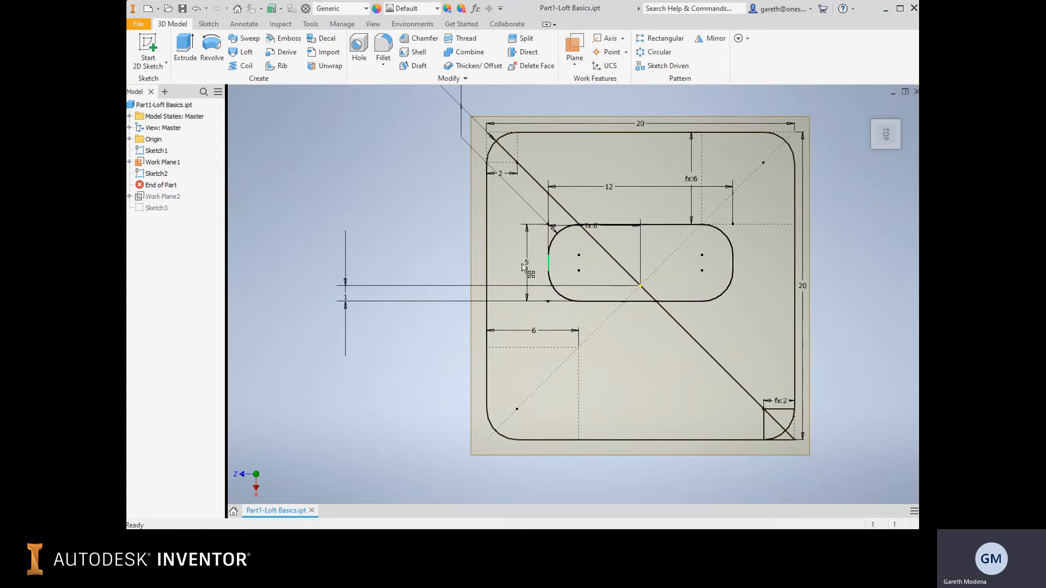
pyautogui.keyDown('shift'); pyautogui.moveTo(360, 245); pyautogui.dragTo(395, 267, button='middle'); pyautogui.keyUp('shift')
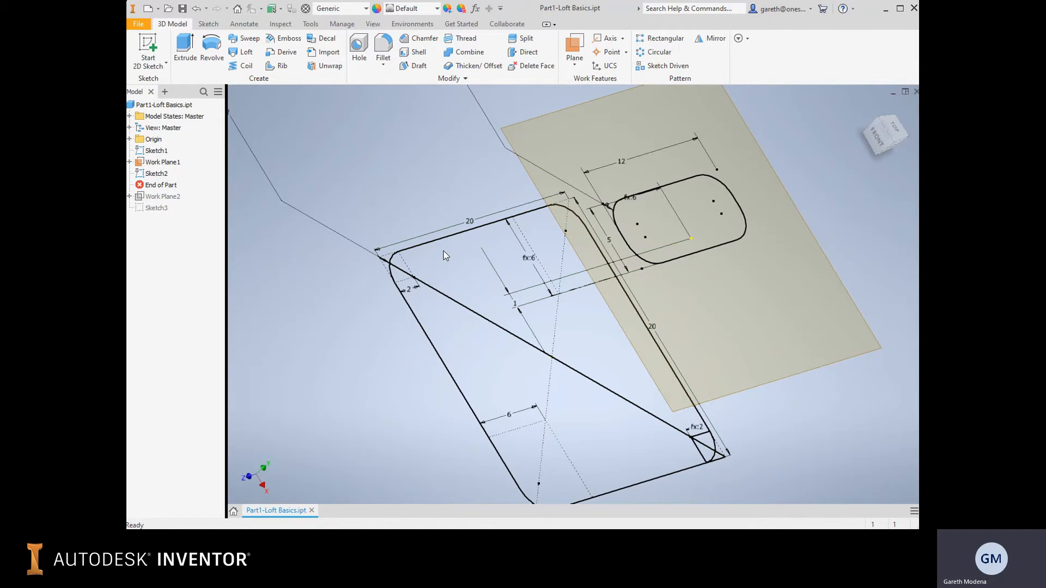
pyautogui.moveTo(460, 243); pyautogui.dragTo(398, 178, button='middle')
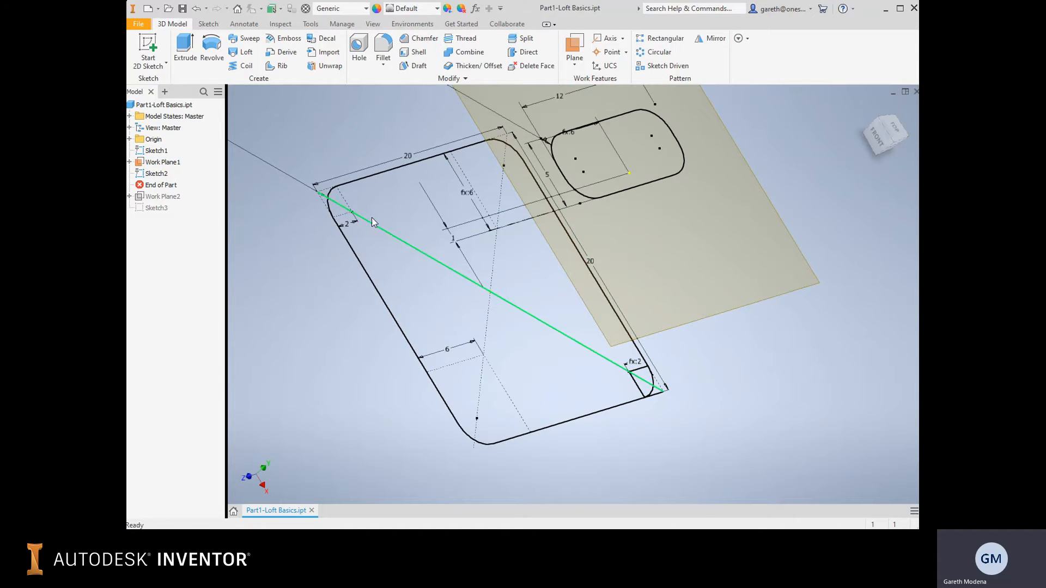
pyautogui.moveTo(372, 220); pyautogui.dragTo(475, 241, button='middle')
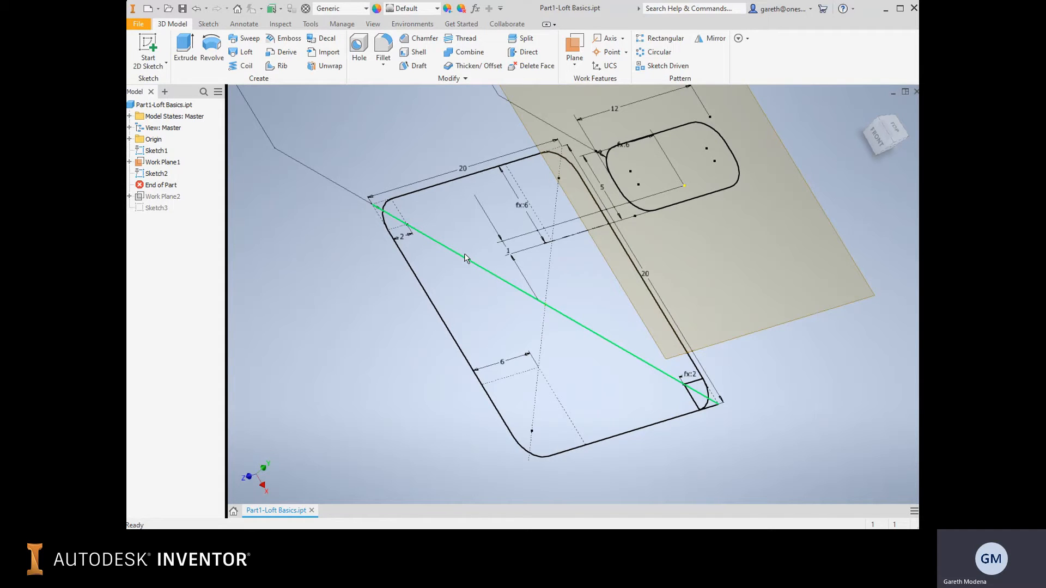
pyautogui.doubleClick(155, 151)
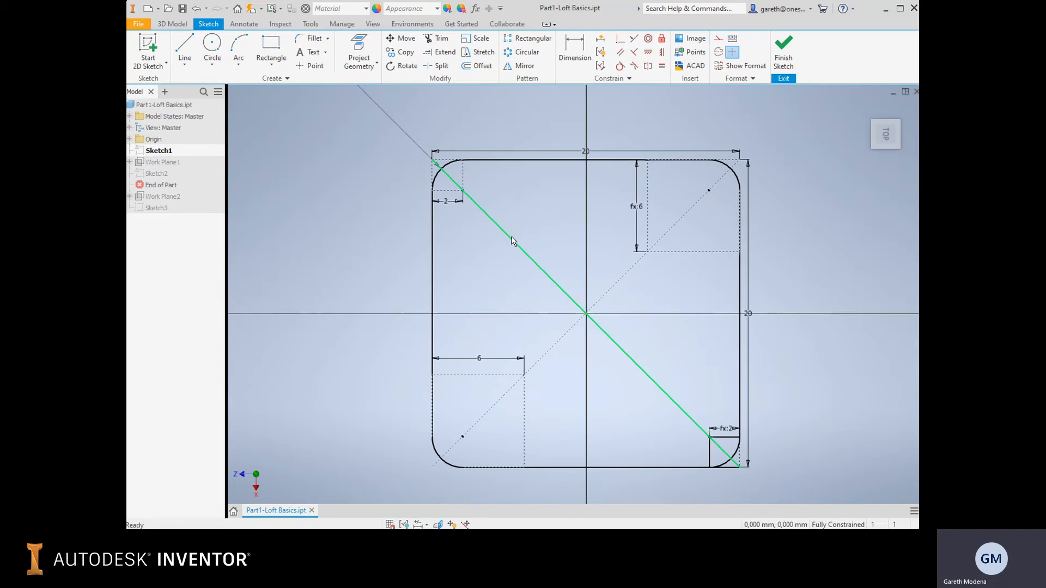
pyautogui.click(512, 241)
pyautogui.click(721, 42)
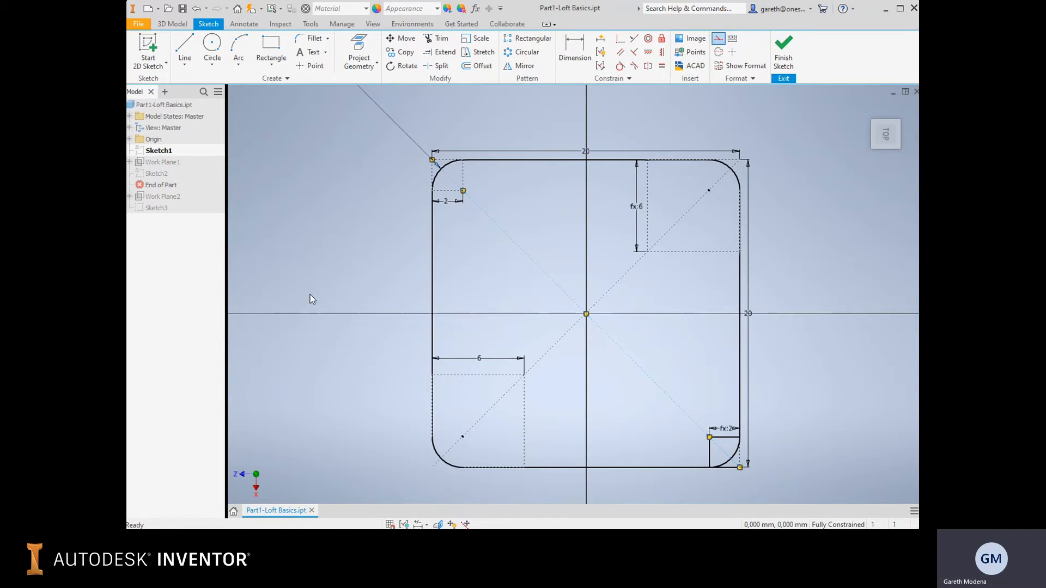
# Step: Convert the solid lines of the small corner square near the fx:2 dimension into construction geometry
pyautogui.moveTo(532, 232); pyautogui.dragTo(491, 177, button='middle')
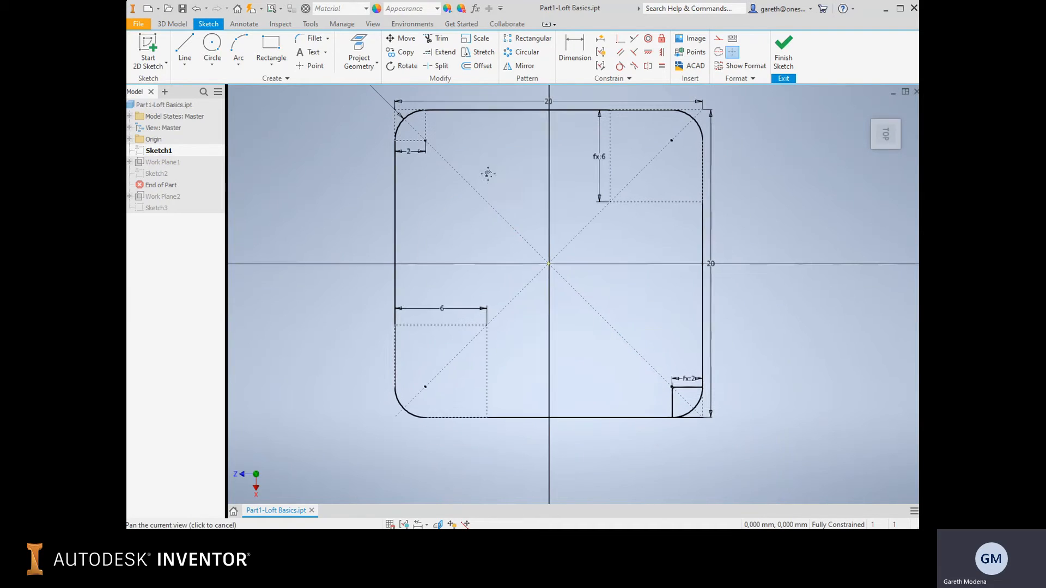
pyautogui.click(685, 385)
pyautogui.keyDown('ctrl'); pyautogui.click(669, 398); pyautogui.keyUp('ctrl')
pyautogui.keyDown('ctrl'); pyautogui.click(692, 414); pyautogui.keyUp('ctrl')
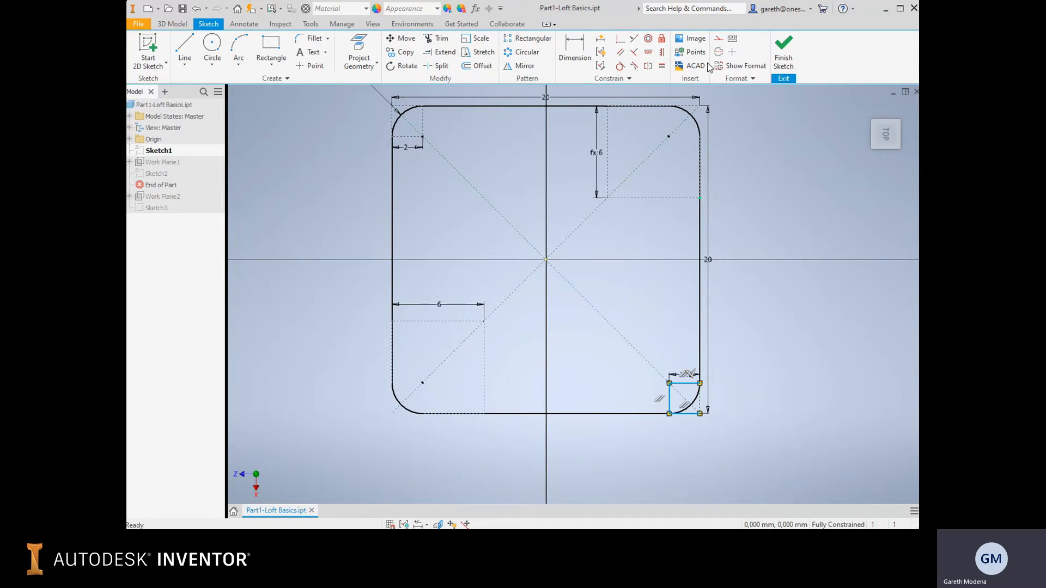
pyautogui.click(718, 39)
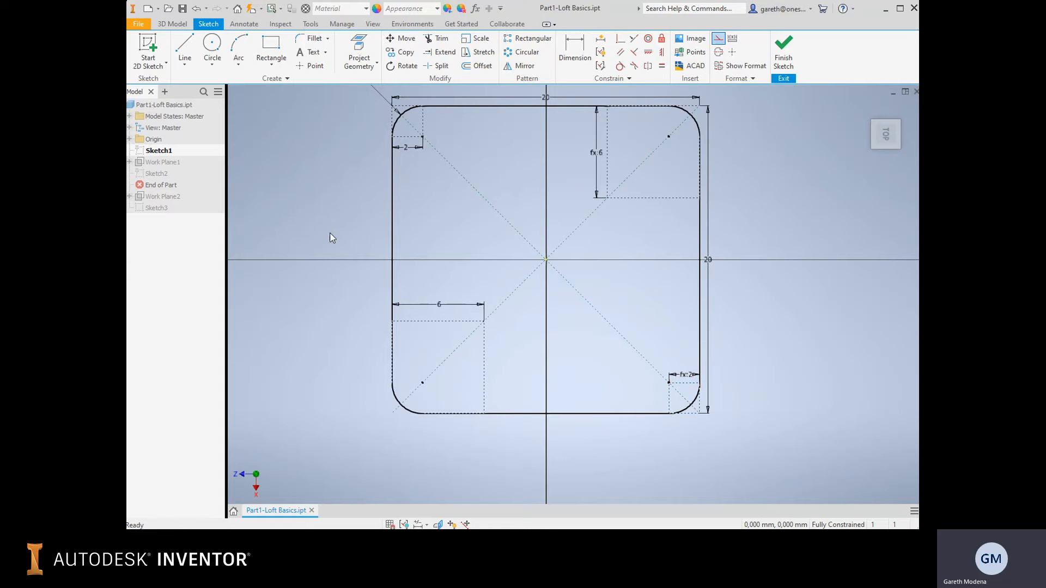
# Step: Check the line format of the short segment beside the 6 mm corner, and finish editing Sketch1
pyautogui.moveTo(330, 236)
pyautogui.keyDown('shift'); pyautogui.mouseDown(button='middle')
pyautogui.moveTo(385, 206)
pyautogui.moveTo(402, 228)
pyautogui.moveTo(444, 203)
pyautogui.mouseUp(button='middle'); pyautogui.keyUp('shift')
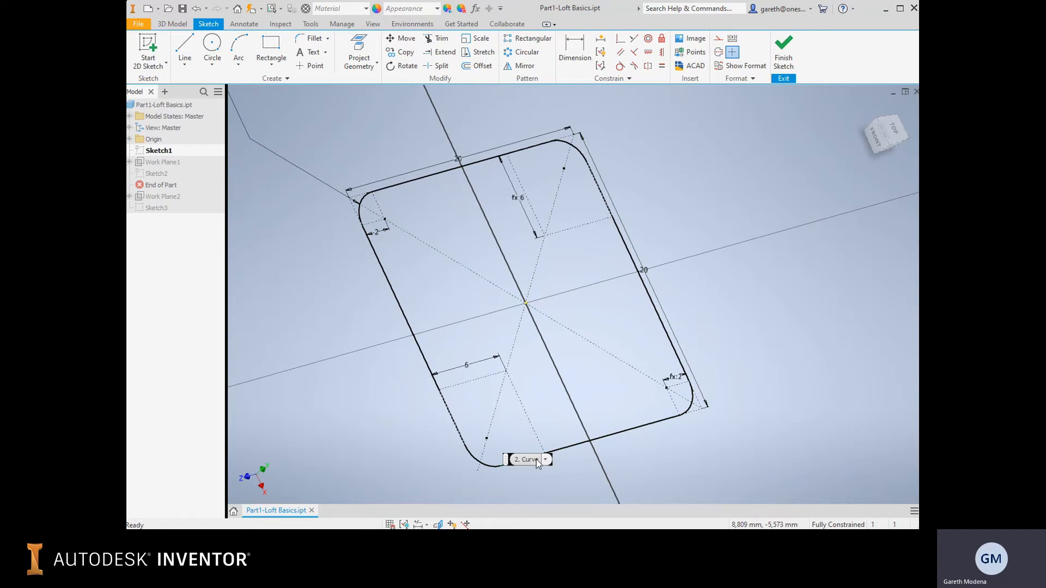
pyautogui.click(537, 459)
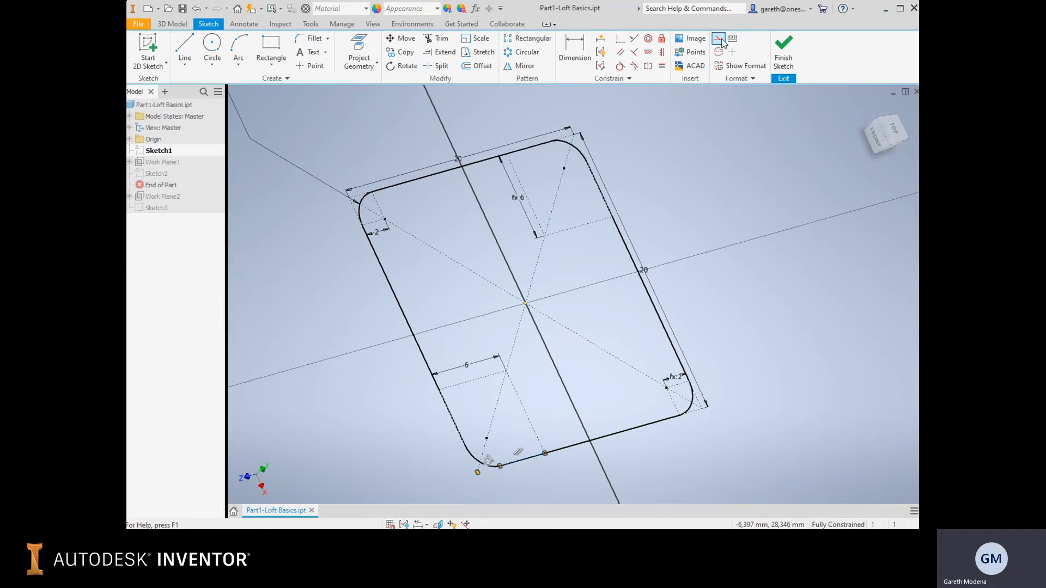
pyautogui.click(534, 385)
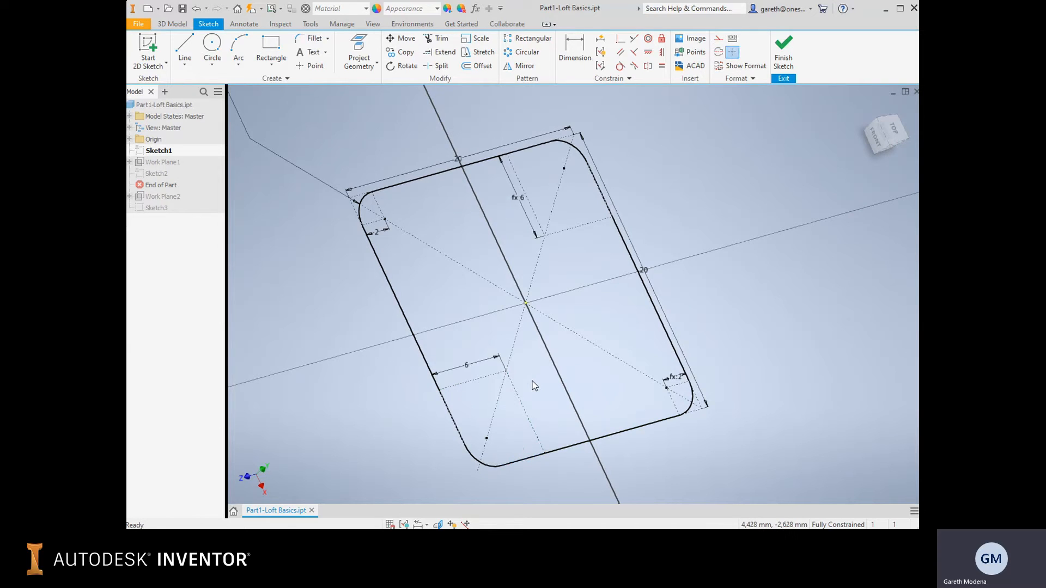
pyautogui.click(784, 52)
# Step: Turn off the visibility of Work Plane1
pyautogui.moveTo(351, 155)
pyautogui.keyDown('shift'); pyautogui.mouseDown(button='middle')
pyautogui.moveTo(327, 158)
pyautogui.moveTo(384, 155)
pyautogui.mouseUp(button='middle'); pyautogui.keyUp('shift')
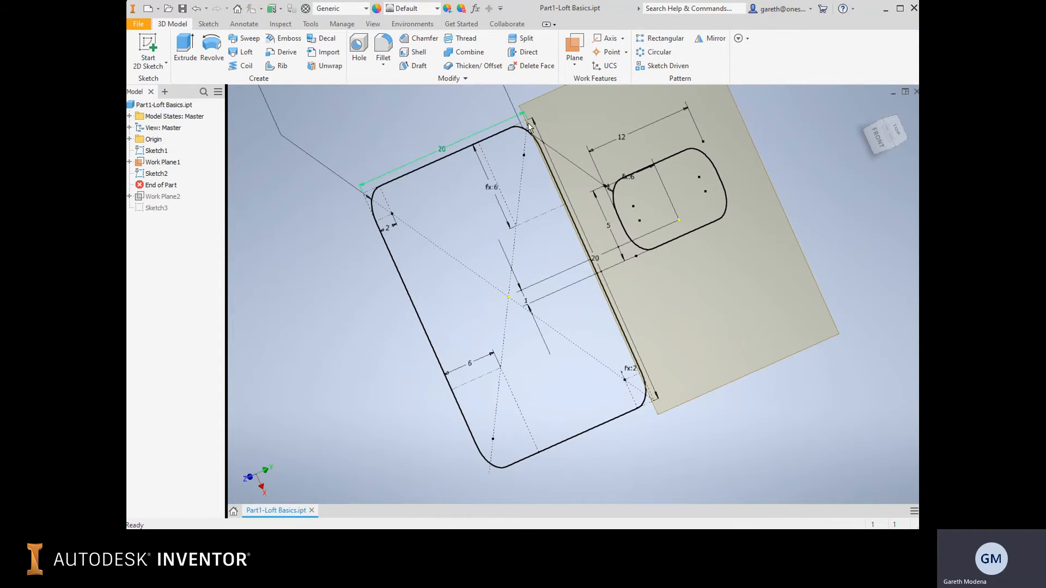
pyautogui.rightClick(158, 168)
pyautogui.click(202, 270)
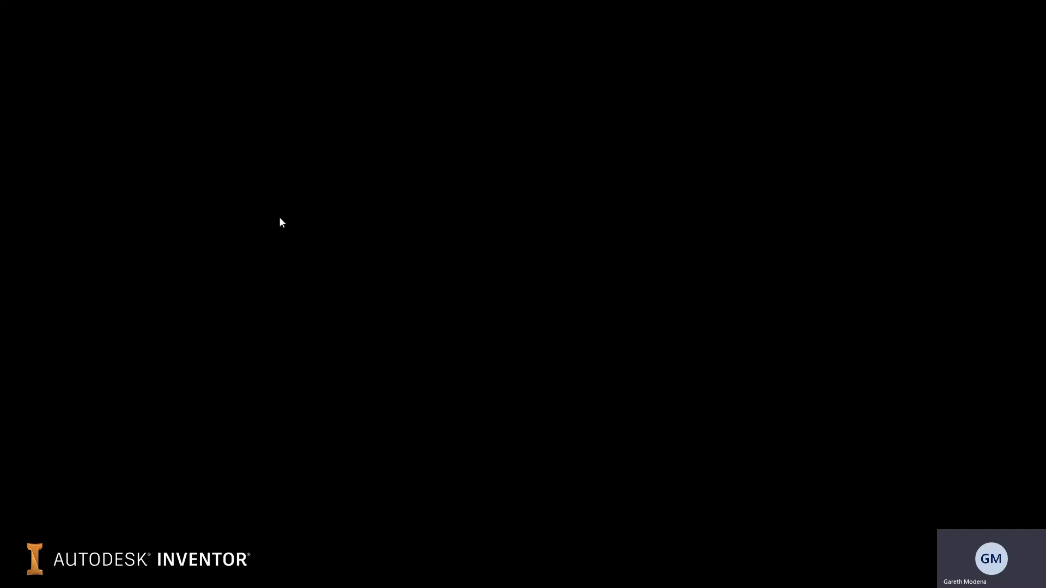
# Step: Turn off the dimension visibility for both Sketch1 and Sketch2
pyautogui.moveTo(404, 214)
pyautogui.keyDown('shift'); pyautogui.mouseDown(button='middle')
pyautogui.moveTo(382, 207)
pyautogui.moveTo(392, 212)
pyautogui.mouseUp(button='middle'); pyautogui.keyUp('shift')
pyautogui.rightClick(153, 146)
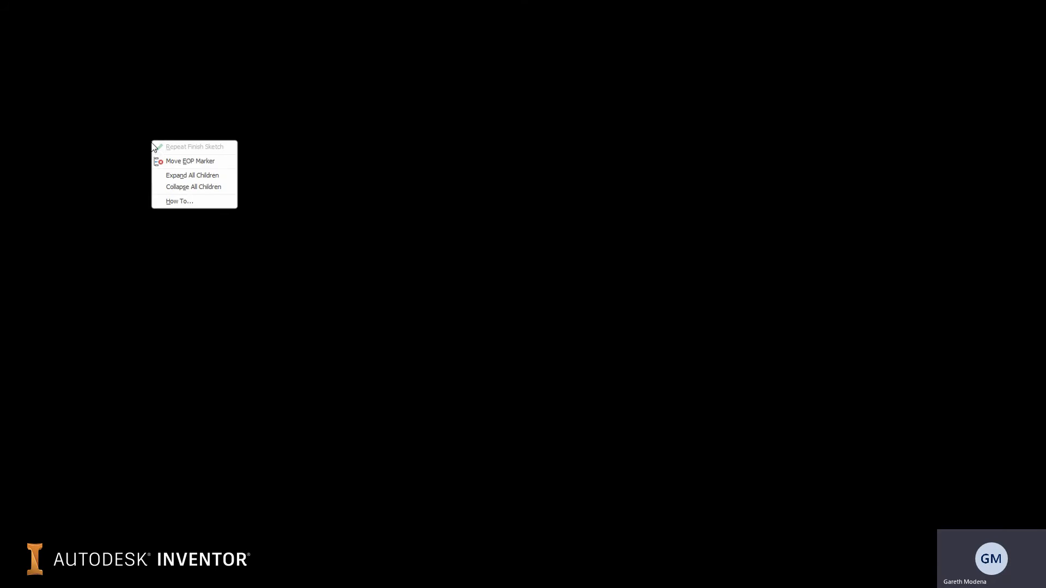
pyautogui.rightClick(150, 147)
pyautogui.click(202, 316)
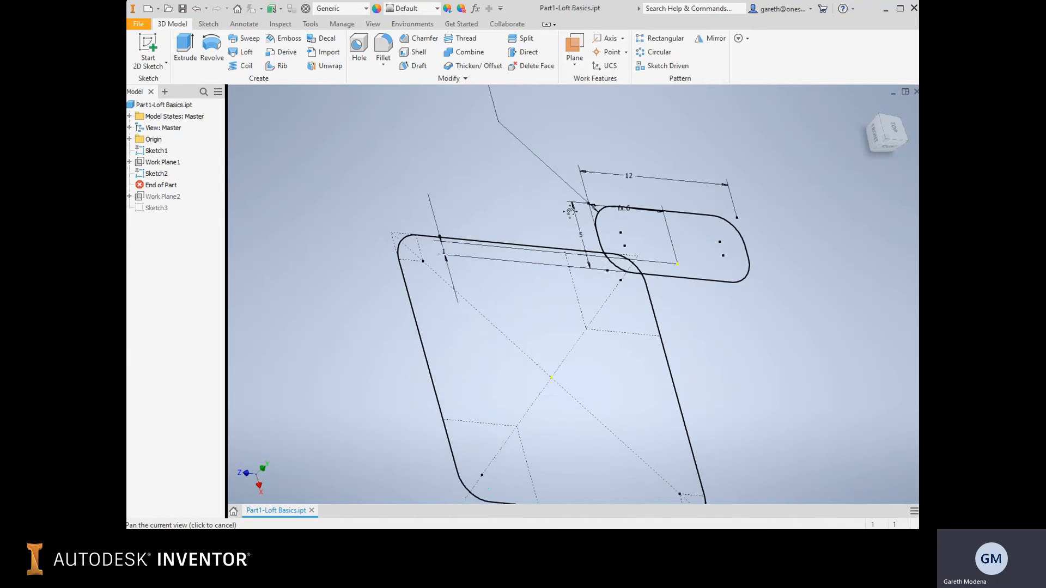
pyautogui.moveTo(569, 211); pyautogui.dragTo(576, 197)
pyautogui.rightClick(155, 173)
pyautogui.click(201, 381)
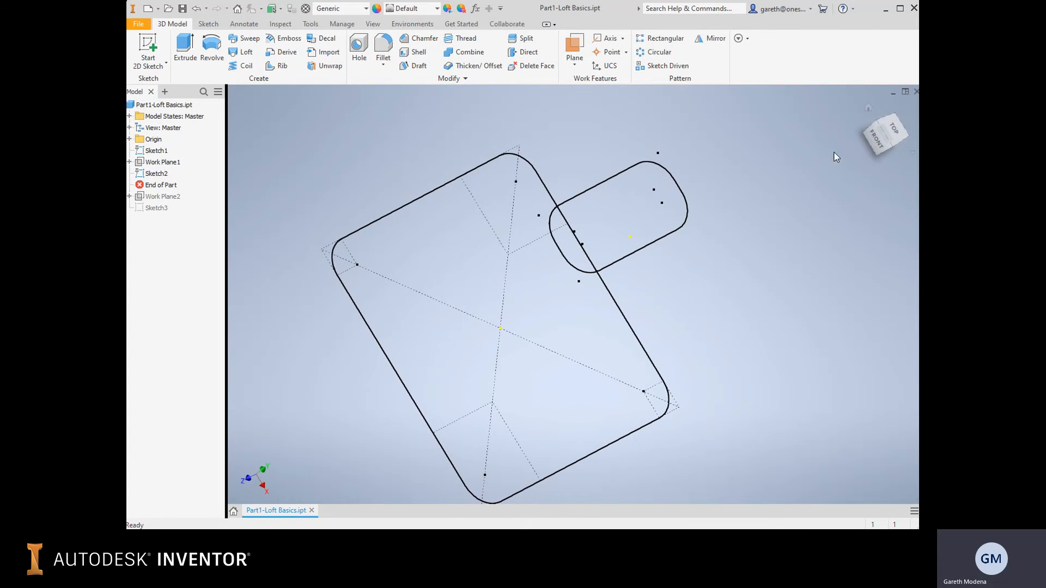
# Step: Create a solid loft using Sketch1 and Sketch2 as sections, without rails
pyautogui.click(244, 55)
pyautogui.moveTo(424, 305); pyautogui.dragTo(487, 293, button='middle')
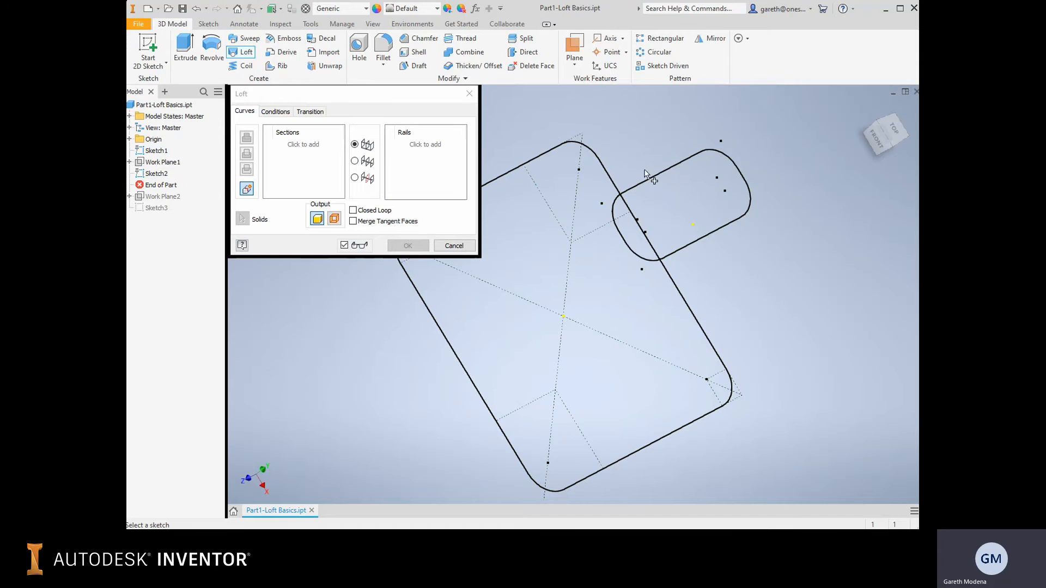
pyautogui.click(279, 143)
pyautogui.click(490, 178)
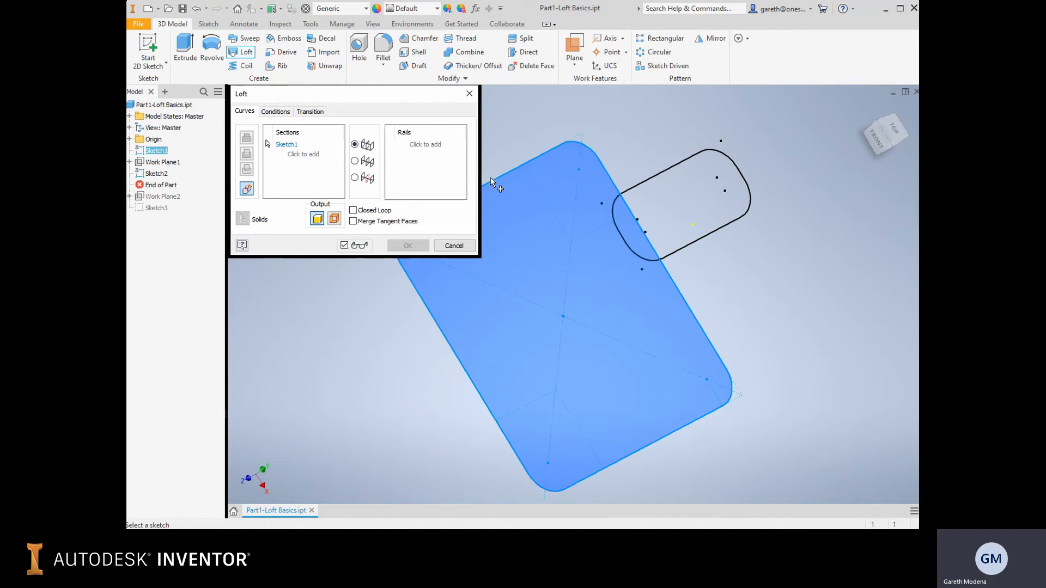
pyautogui.click(675, 174)
pyautogui.keyDown('shift'); pyautogui.moveTo(469, 208); pyautogui.dragTo(686, 164, button='middle'); pyautogui.keyUp('shift')
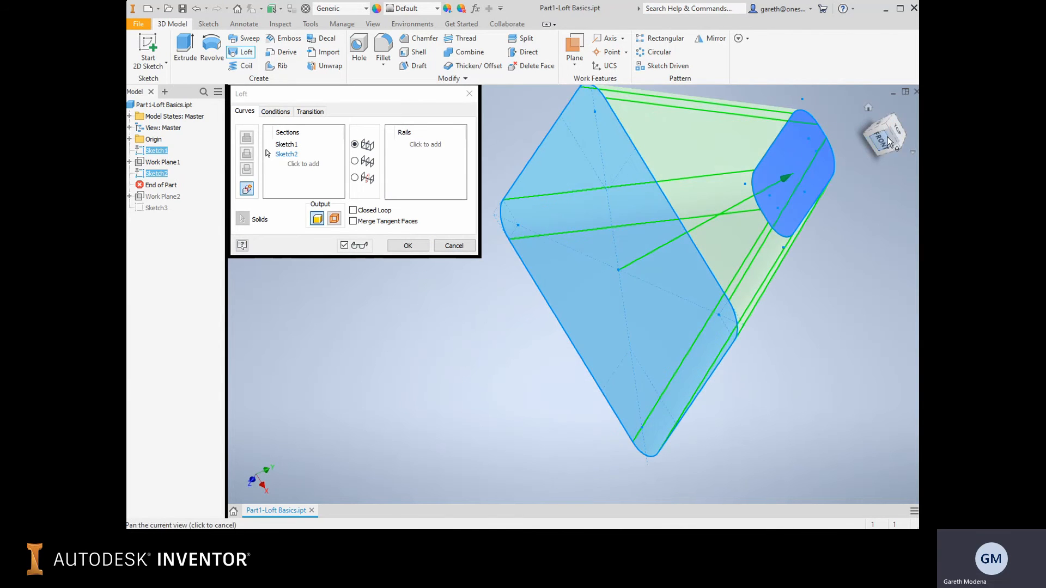
pyautogui.click(887, 136)
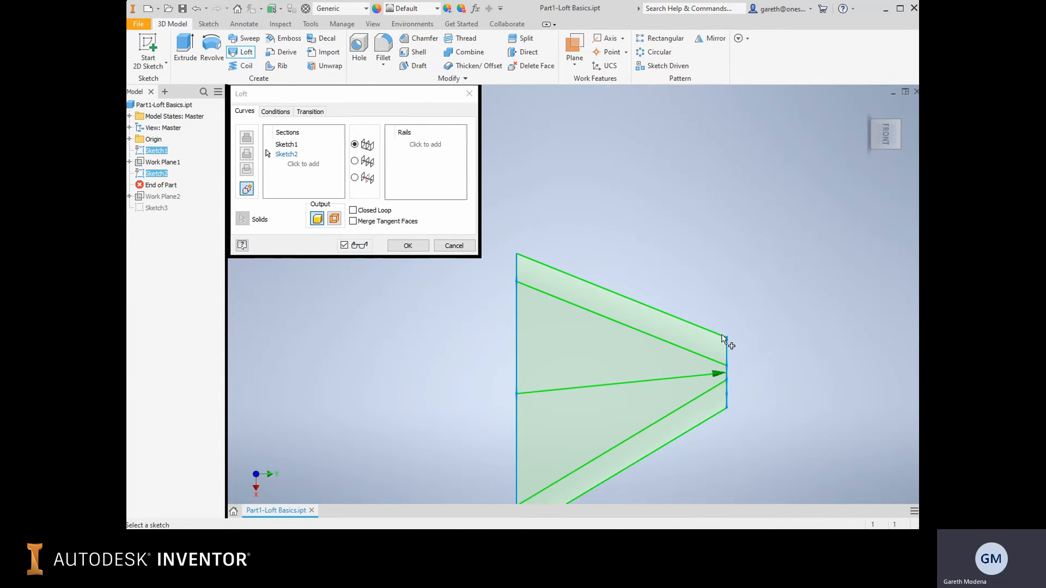
pyautogui.keyDown('shift'); pyautogui.moveTo(723, 338); pyautogui.dragTo(700, 224, button='middle'); pyautogui.keyUp('shift')
pyautogui.click(408, 245)
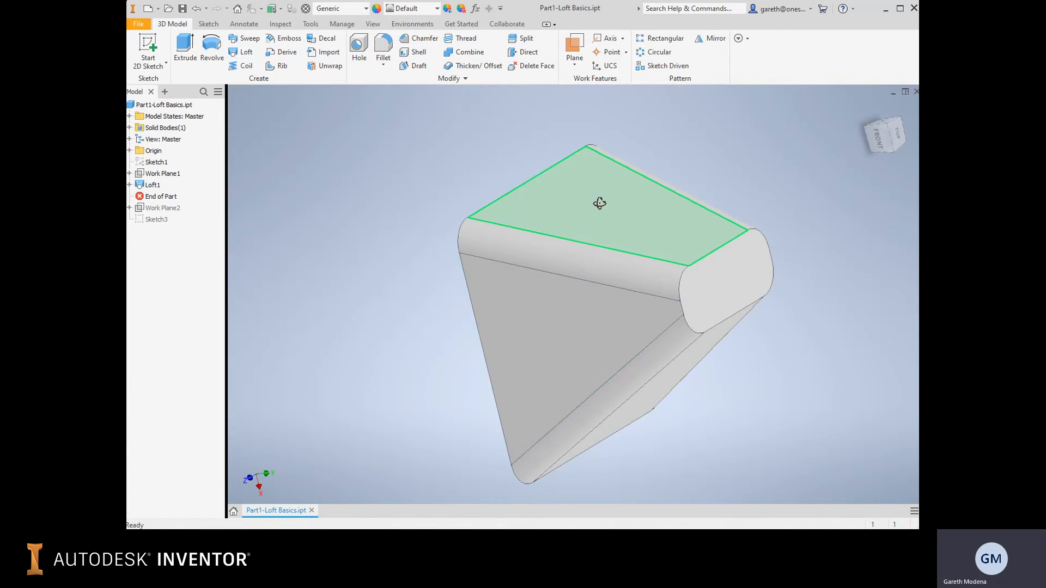
# Step: Inspect the lofted solid, and delete the loft feature while keeping its two profile sketches
pyautogui.keyDown('shift'); pyautogui.moveTo(600, 203); pyautogui.dragTo(490, 188, button='middle'); pyautogui.keyUp('shift')
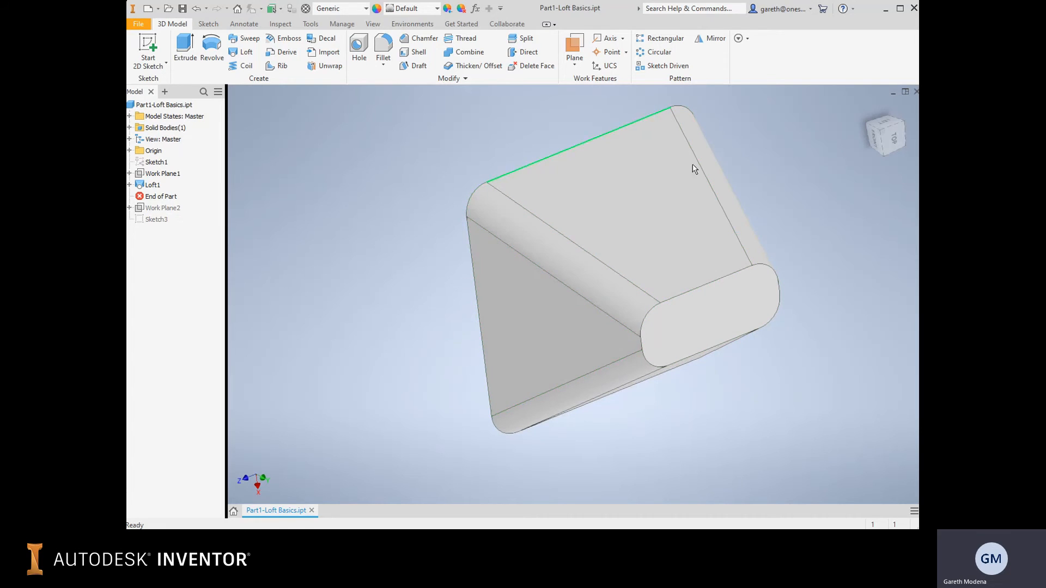
pyautogui.rightClick(142, 185)
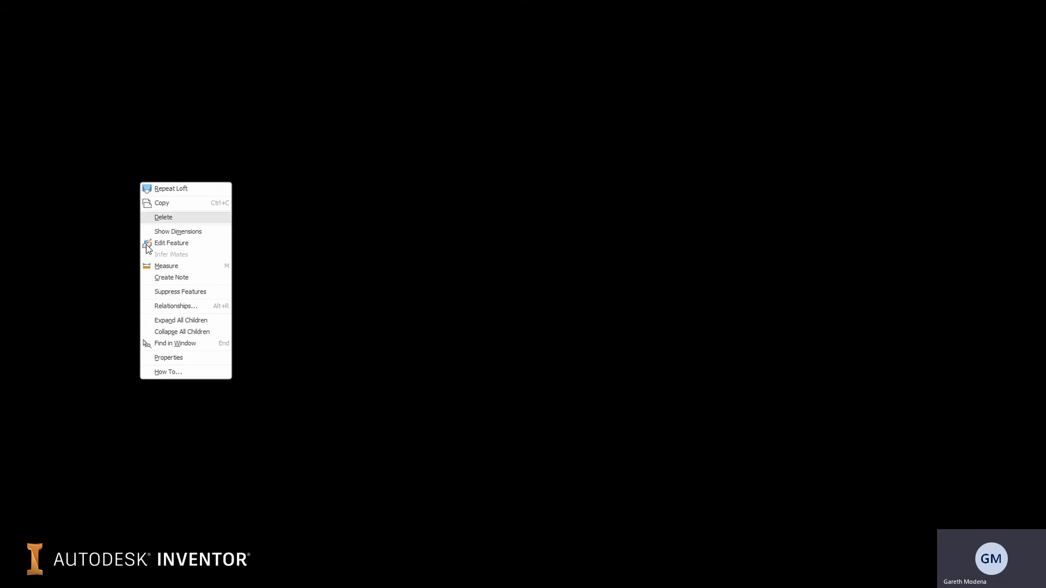
pyautogui.click(162, 217)
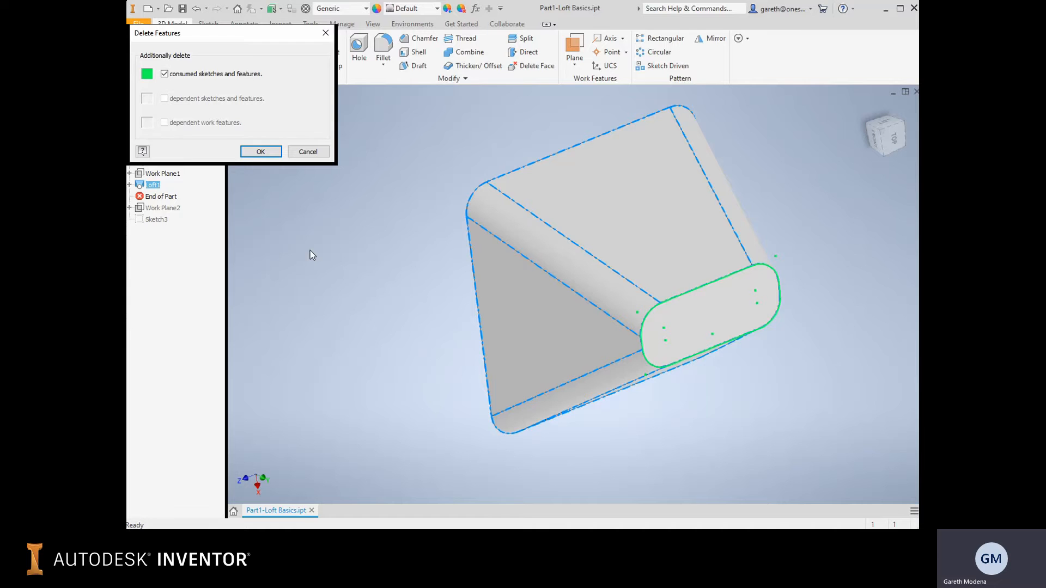
pyautogui.click(246, 153)
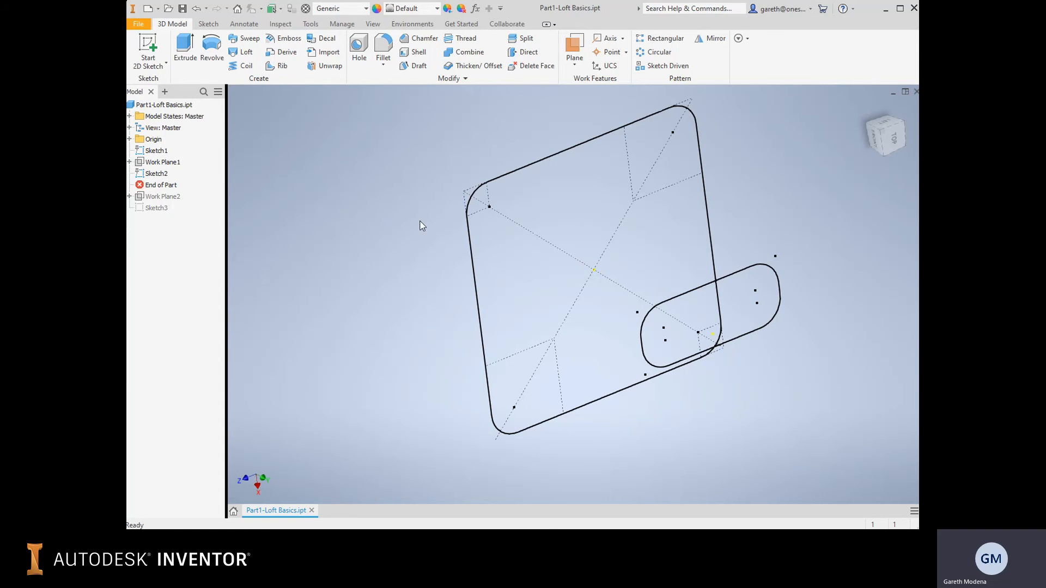
# Step: Move the End of Part marker below Work Plane2 to restore the plane running between the two profiles
pyautogui.click(874, 143)
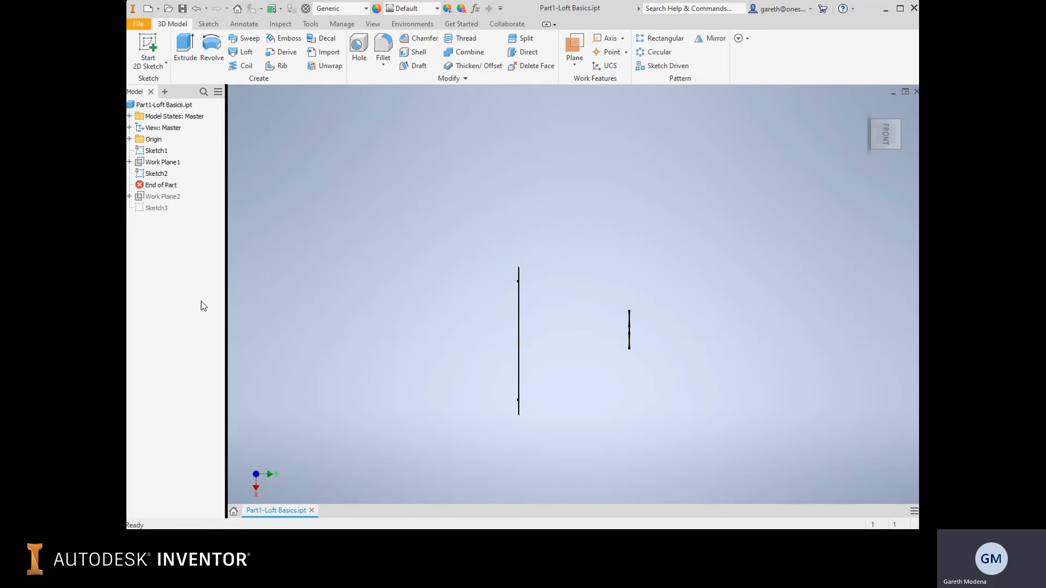
pyautogui.moveTo(159, 185); pyautogui.dragTo(158, 205)
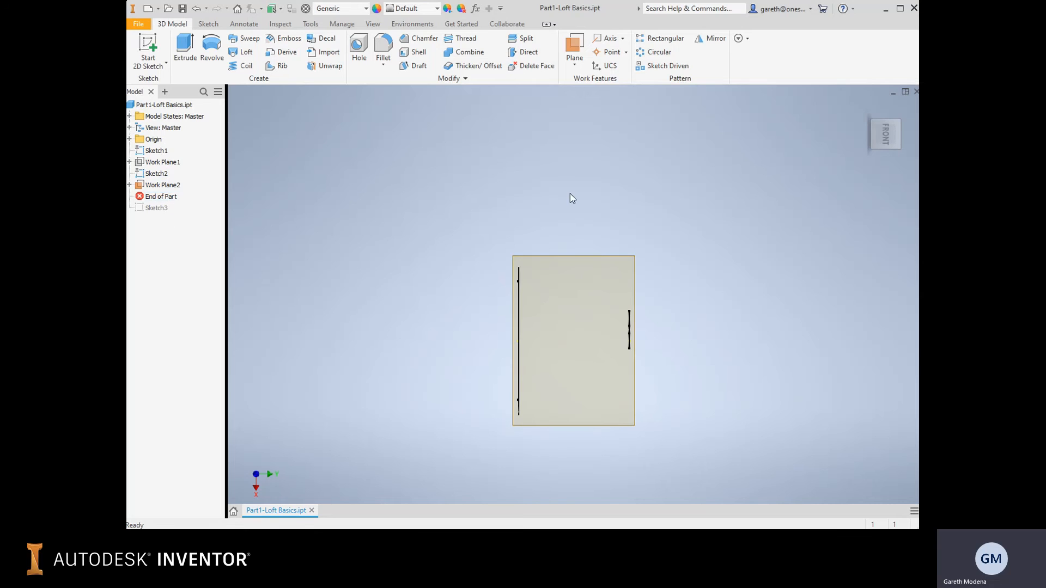
pyautogui.keyDown('shift'); pyautogui.moveTo(570, 194); pyautogui.dragTo(515, 206, button='middle'); pyautogui.keyUp('shift')
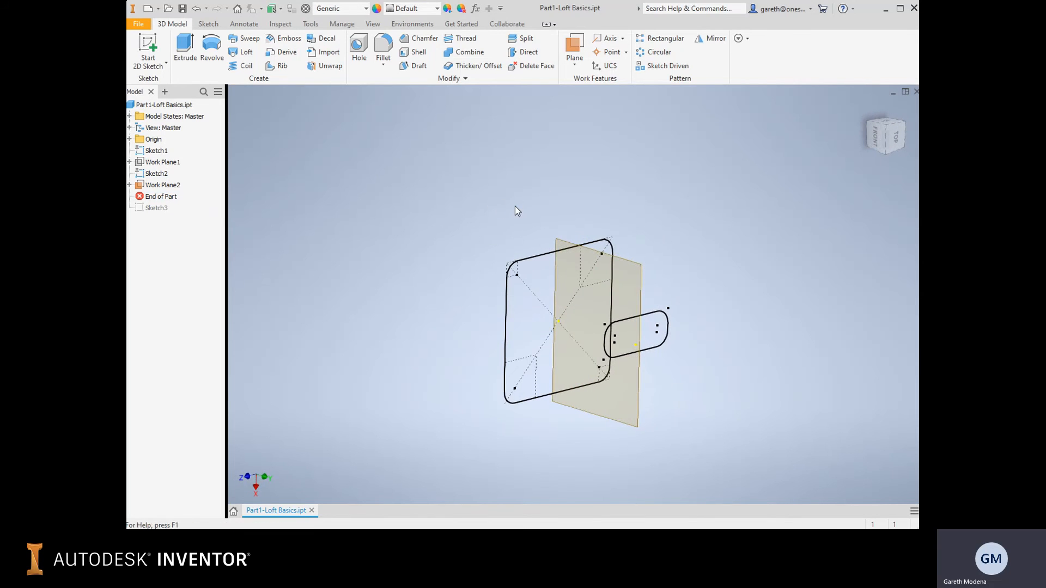
# Step: Move the End of Part marker below Sketch3 to restore the arc on Work Plane2, and check it from the front
pyautogui.moveTo(159, 196); pyautogui.dragTo(164, 212)
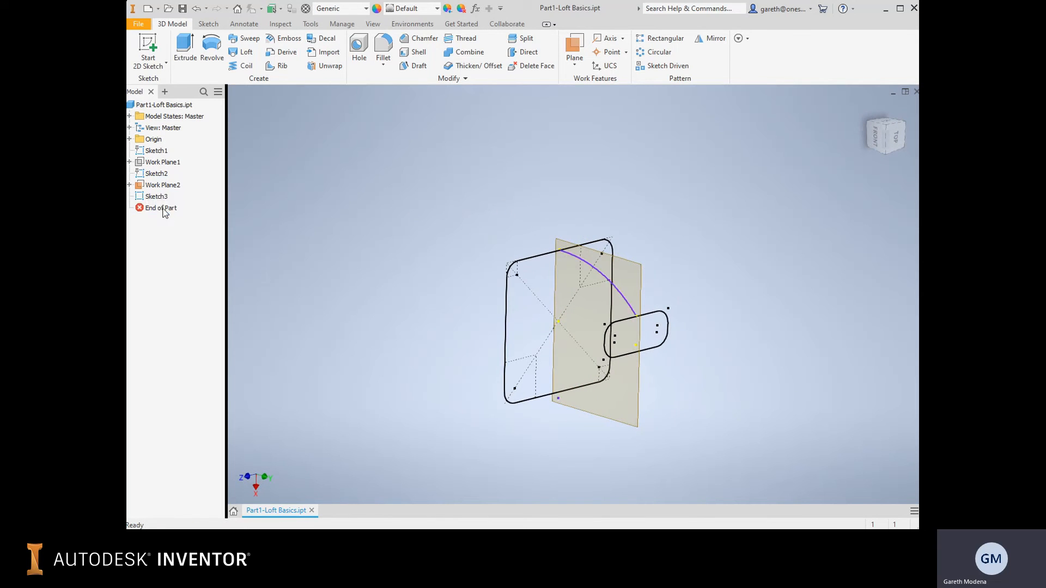
pyautogui.click(298, 235)
pyautogui.click(874, 136)
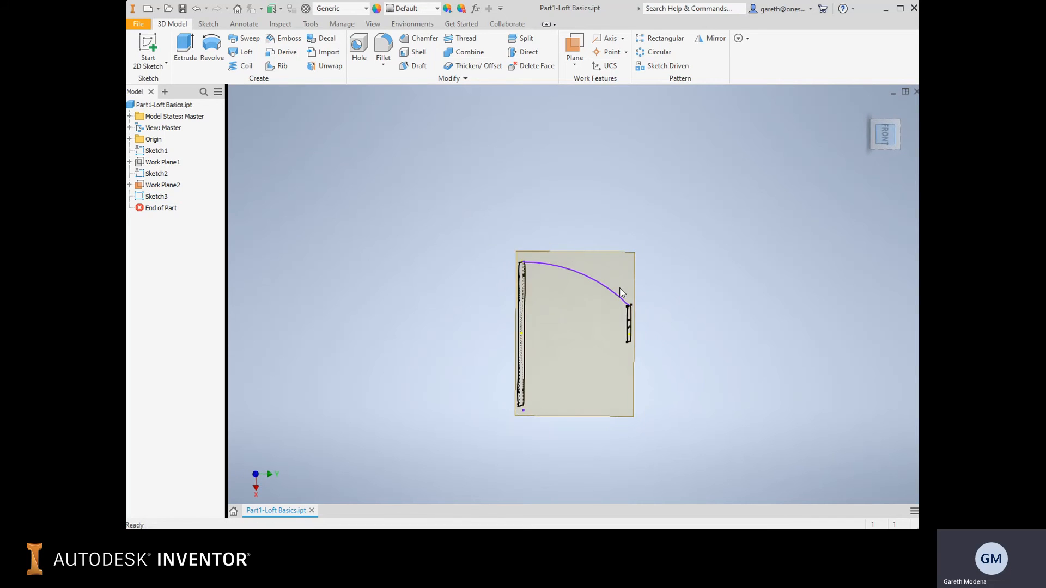
pyautogui.scroll(-3, 557, 286)
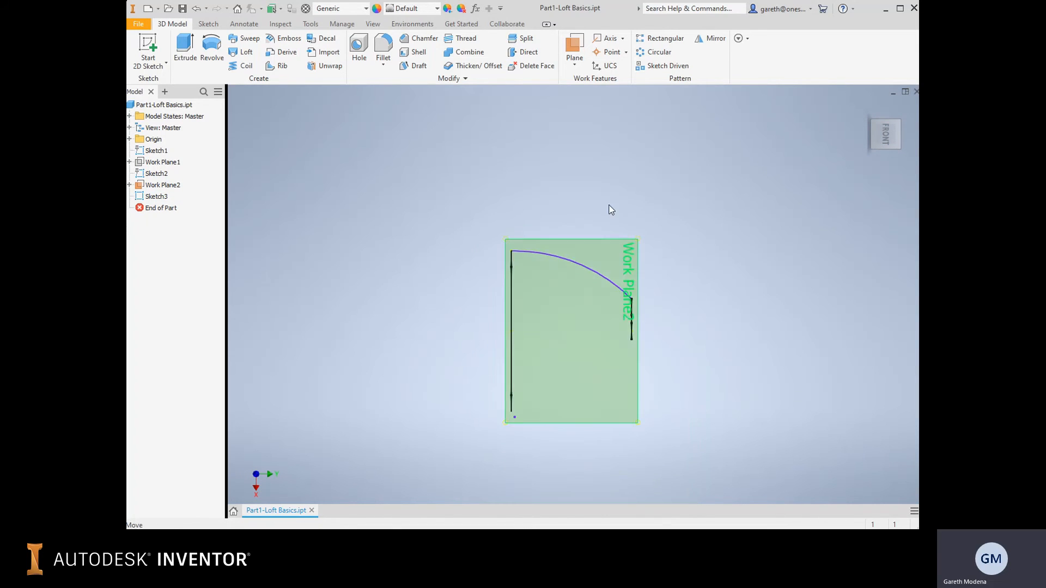
pyautogui.press('F6')
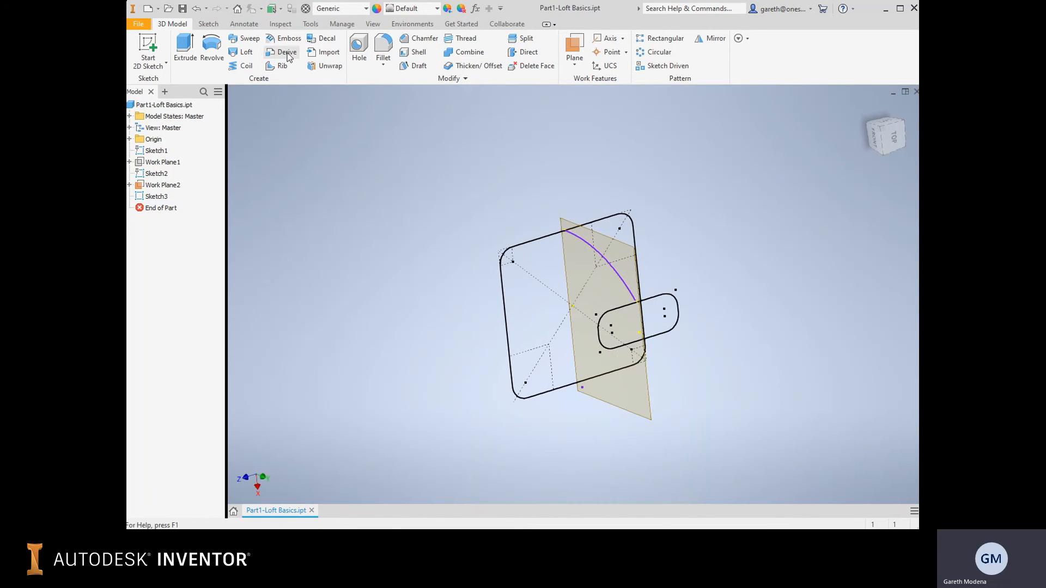
# Step: Start a new solid loft using Sketch1 and Sketch2 as its sections
pyautogui.click(243, 51)
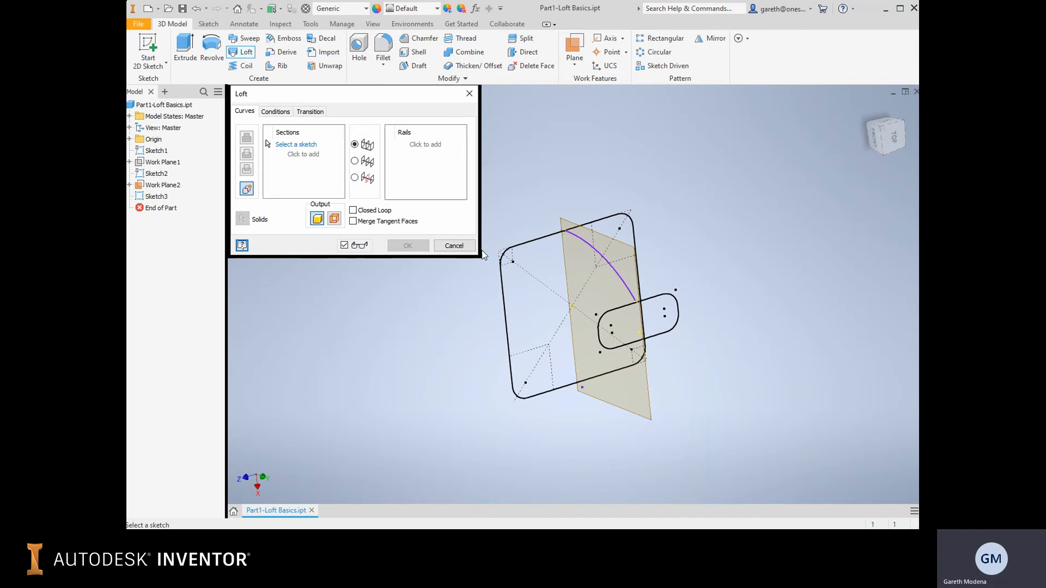
pyautogui.click(515, 245)
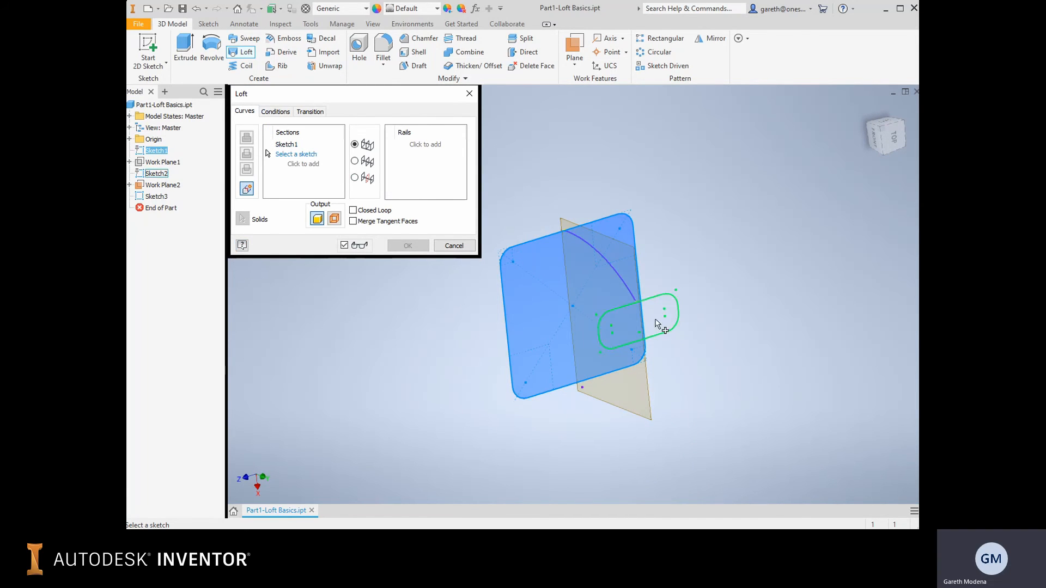
pyautogui.click(660, 296)
pyautogui.moveTo(580, 188)
pyautogui.keyDown('shift'); pyautogui.mouseDown(button='middle')
pyautogui.moveTo(644, 189)
pyautogui.moveTo(649, 170)
pyautogui.moveTo(645, 180)
pyautogui.mouseUp(button='middle'); pyautogui.keyUp('shift')
pyautogui.scroll(3, 576, 254)
pyautogui.moveTo(570, 264); pyautogui.dragTo(656, 205, button='middle')
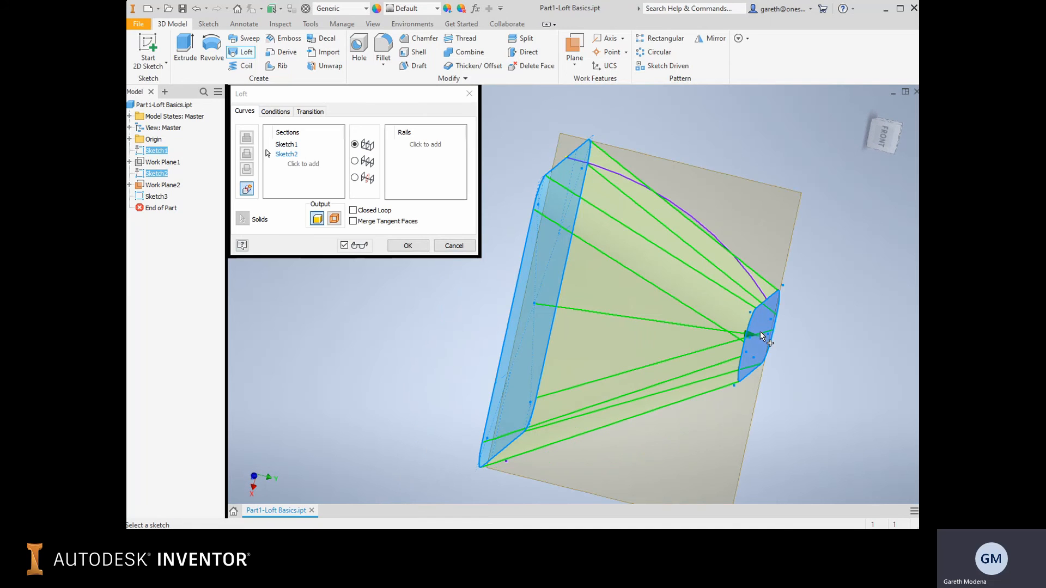
# Step: Add the Sketch3 arc as the loft's rail, and create the curved solid
pyautogui.click(423, 145)
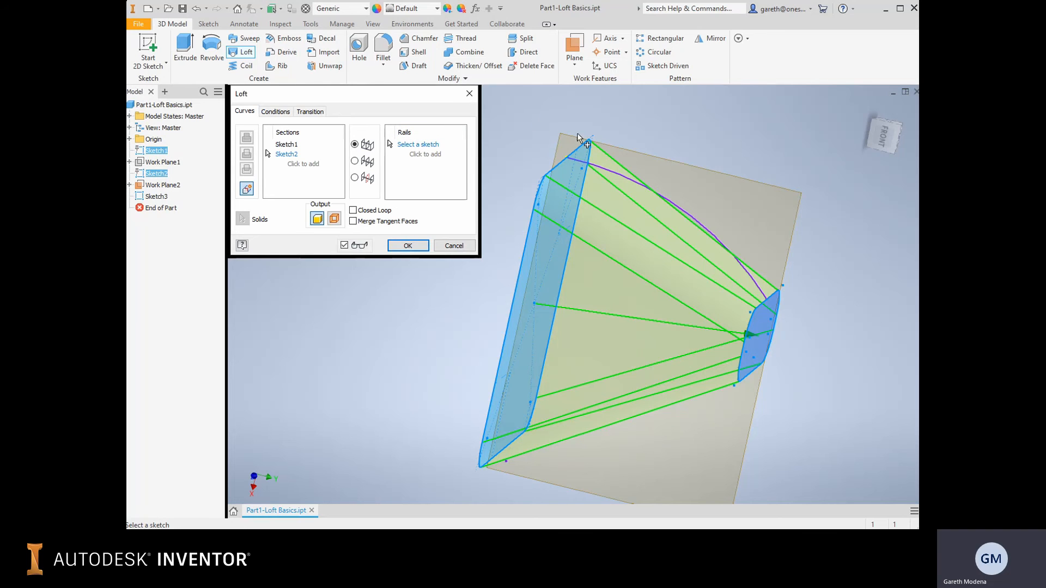
pyautogui.click(625, 177)
pyautogui.moveTo(707, 159)
pyautogui.keyDown('shift'); pyautogui.mouseDown(button='middle')
pyautogui.moveTo(621, 155)
pyautogui.moveTo(711, 154)
pyautogui.mouseUp(button='middle'); pyautogui.keyUp('shift')
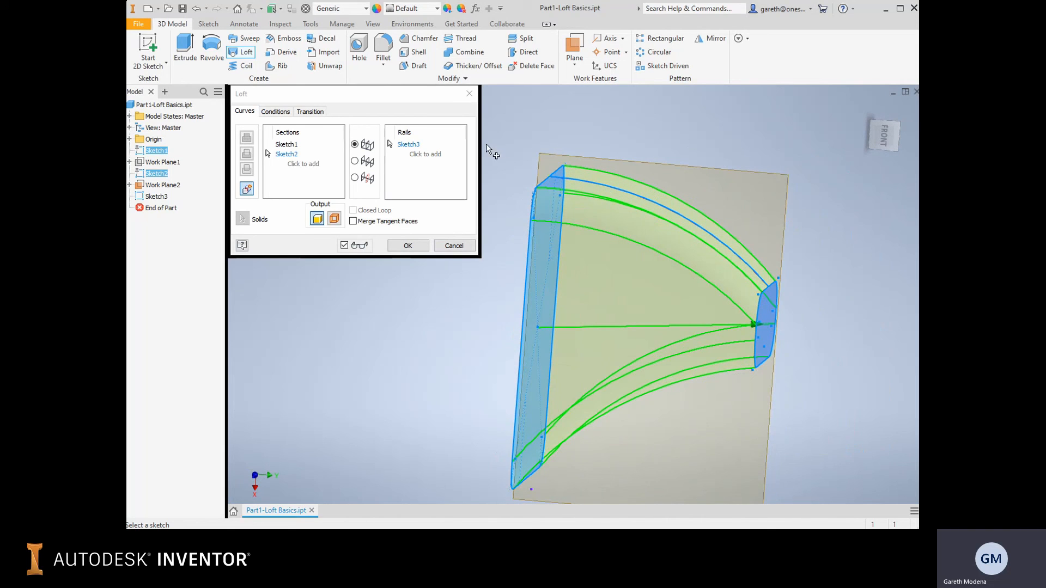
pyautogui.moveTo(687, 159)
pyautogui.keyDown('shift'); pyautogui.mouseDown(button='middle')
pyautogui.moveTo(716, 160)
pyautogui.moveTo(602, 166)
pyautogui.moveTo(705, 154)
pyautogui.moveTo(685, 194)
pyautogui.moveTo(614, 166)
pyautogui.moveTo(682, 180)
pyautogui.moveTo(621, 163)
pyautogui.moveTo(684, 195)
pyautogui.mouseUp(button='middle'); pyautogui.keyUp('shift')
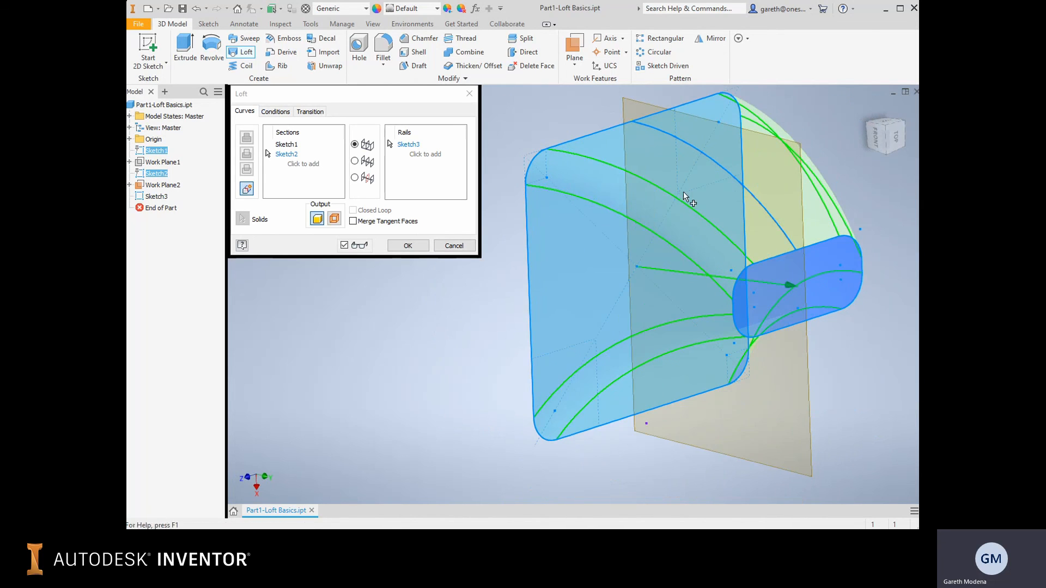
pyautogui.click(408, 246)
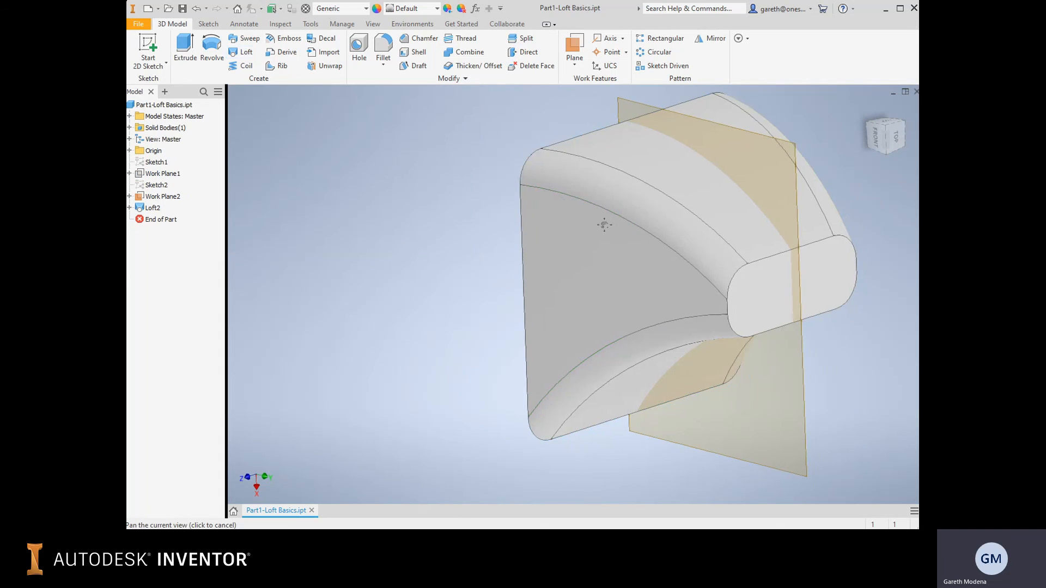
pyautogui.keyDown('shift'); pyautogui.moveTo(604, 225); pyautogui.dragTo(561, 232, button='middle'); pyautogui.keyUp('shift')
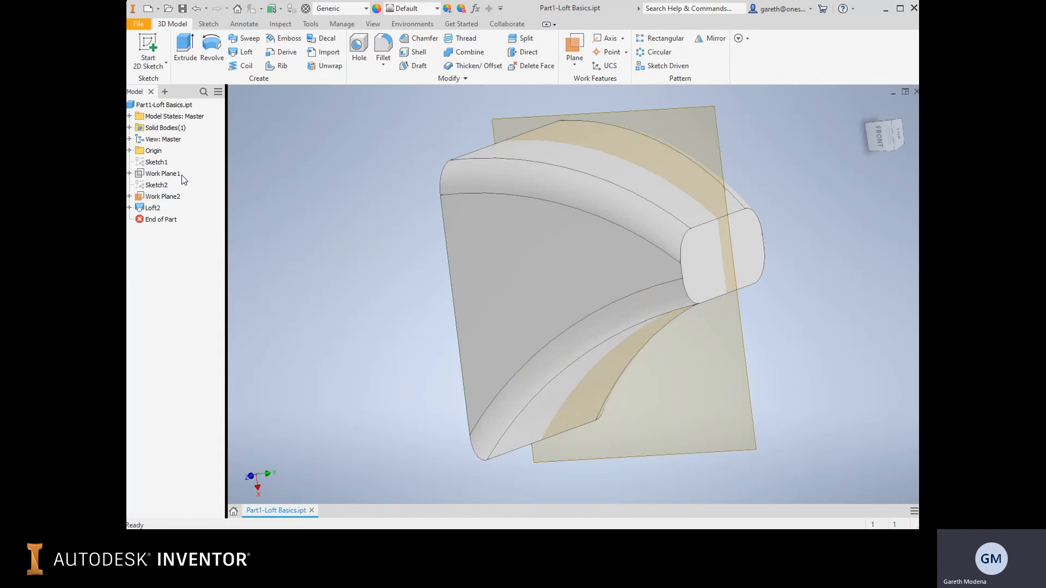
# Step: Hide all user work planes, and switch their object visibility back on
pyautogui.hotkey('alt', ']')
pyautogui.click(164, 104)
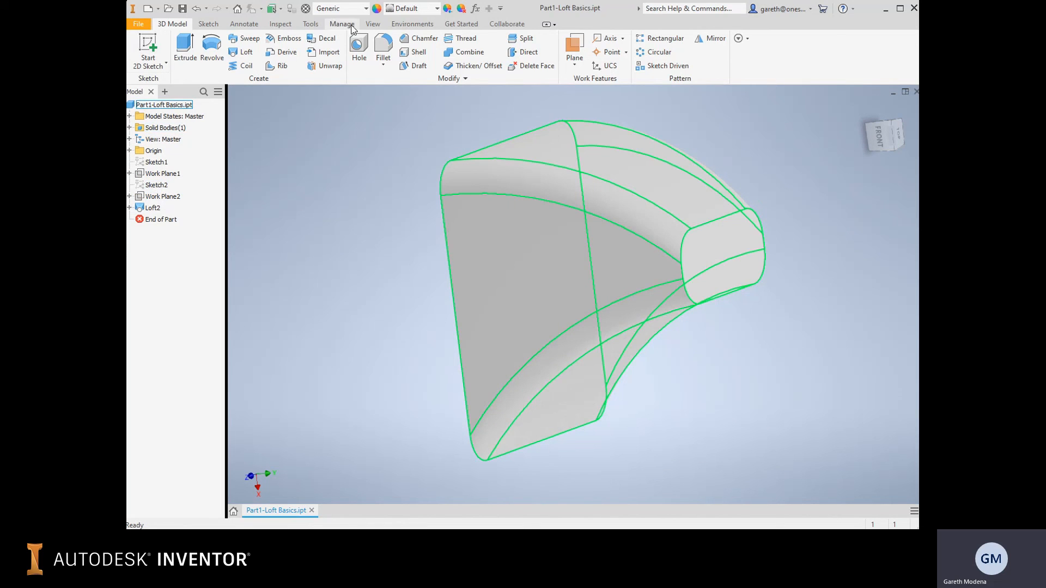
pyautogui.click(374, 27)
pyautogui.click(146, 63)
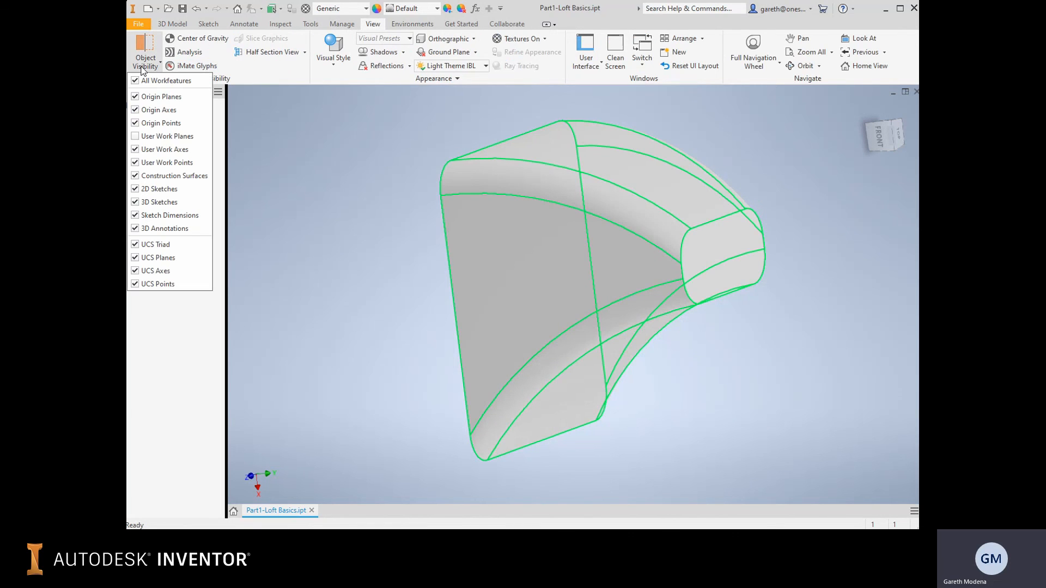
pyautogui.click(160, 136)
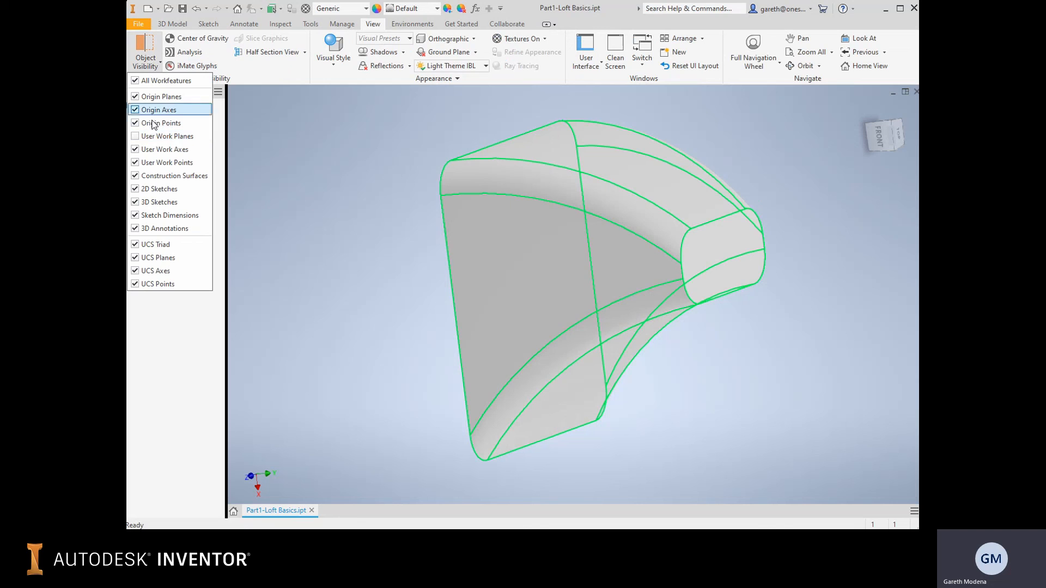
pyautogui.click(187, 137)
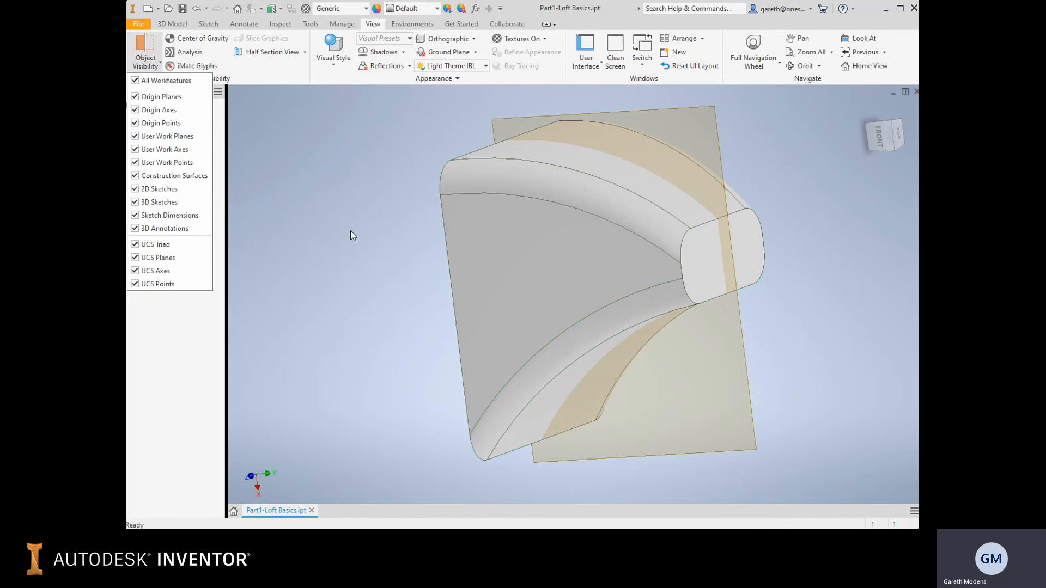